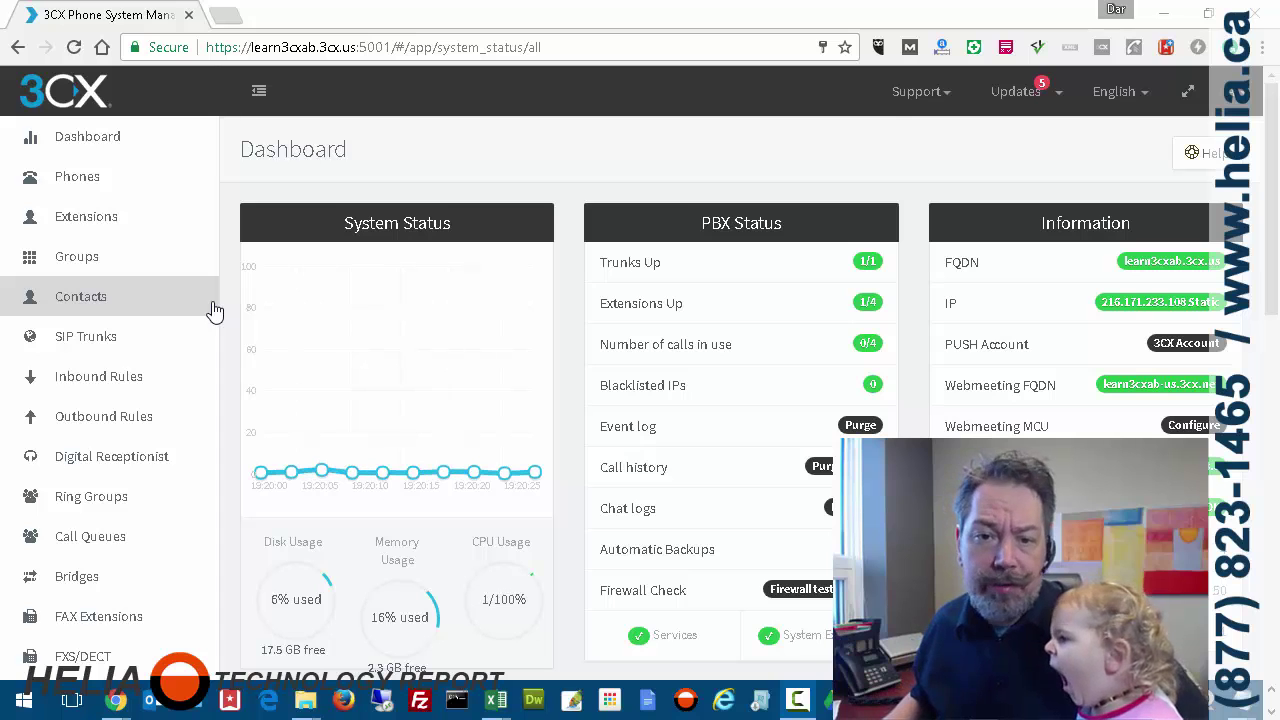
- Go to Settings and open the Timezone, Office Hours & Holidays page
scroll(214, 306, down, 5)
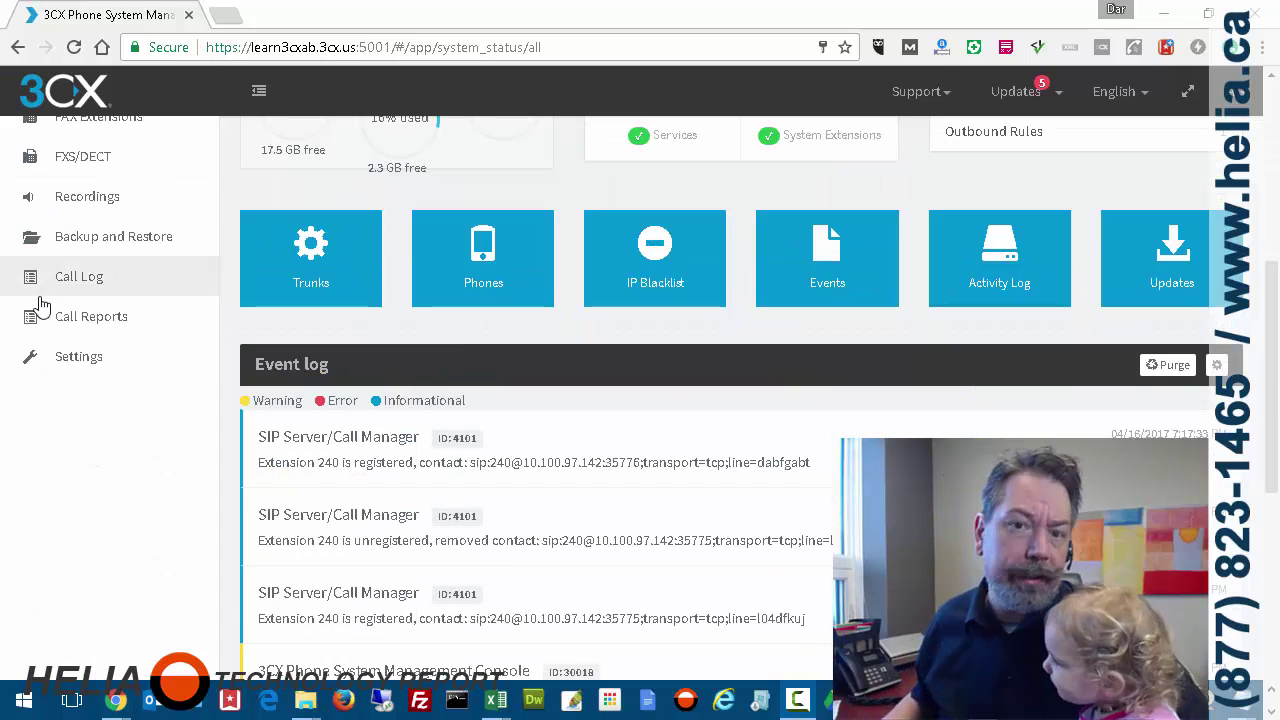
click(62, 358)
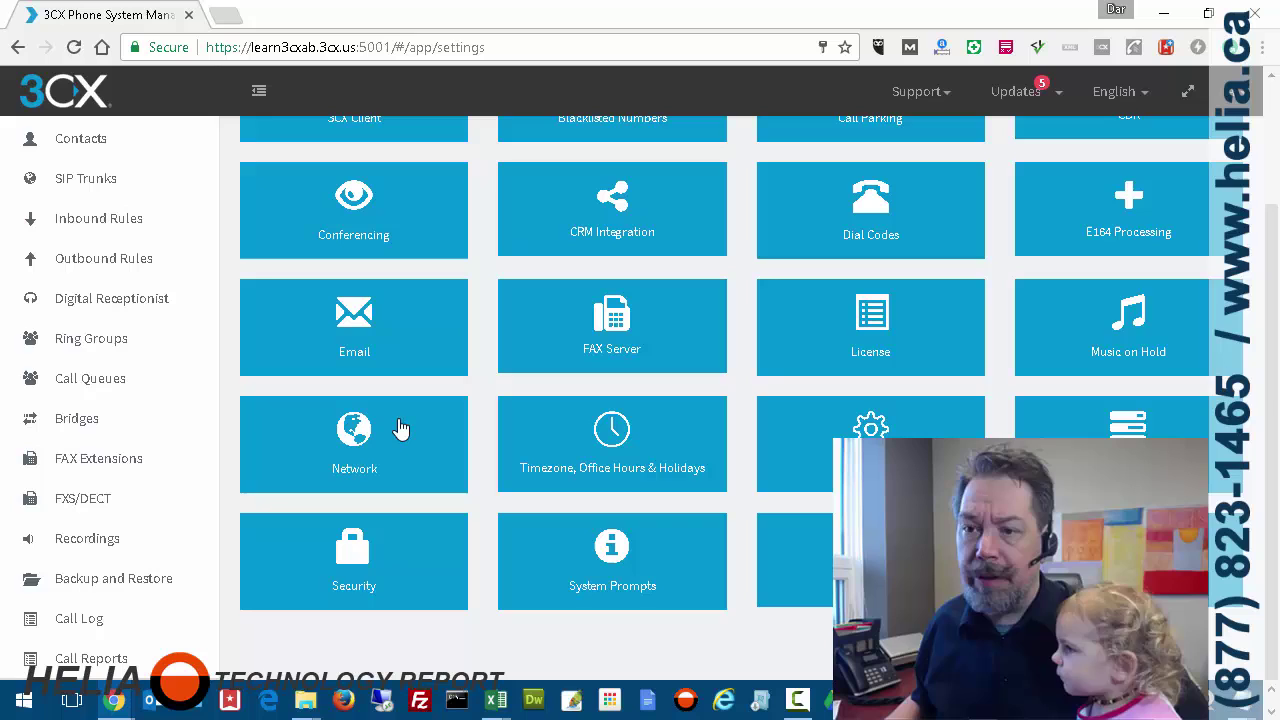
click(614, 438)
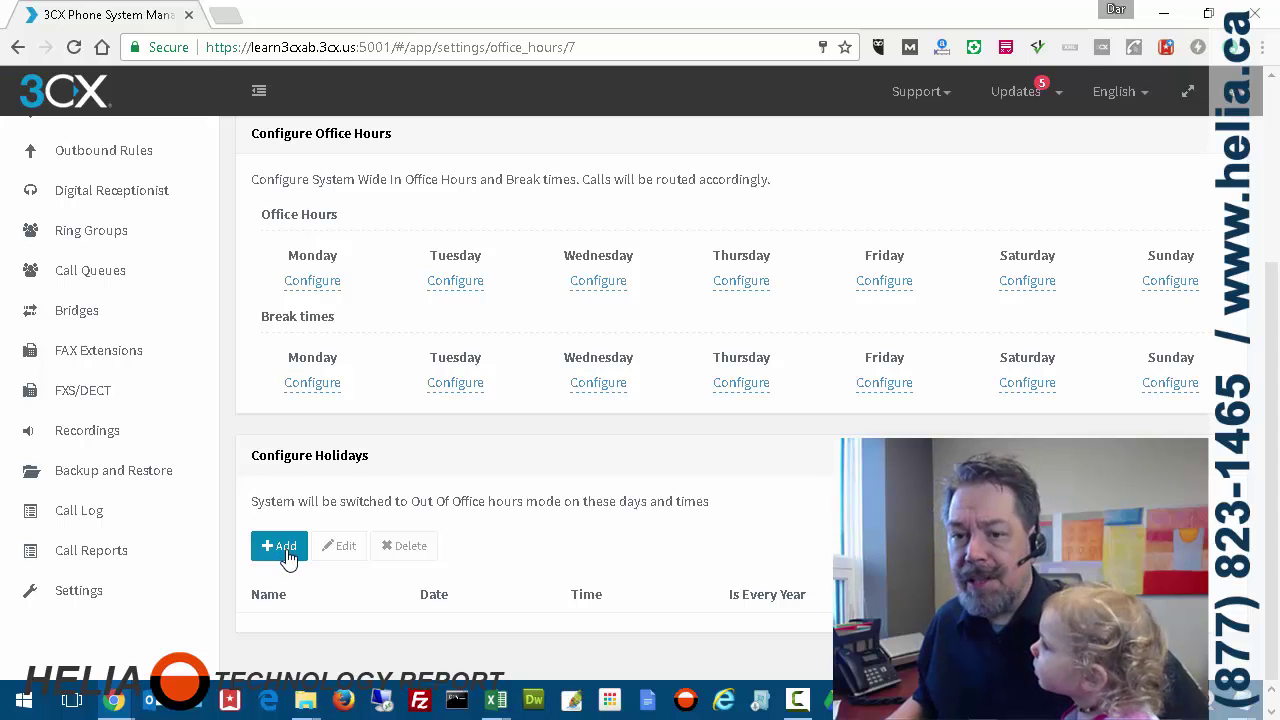
- Add a new holiday named 'Easter 2017'
click(286, 553)
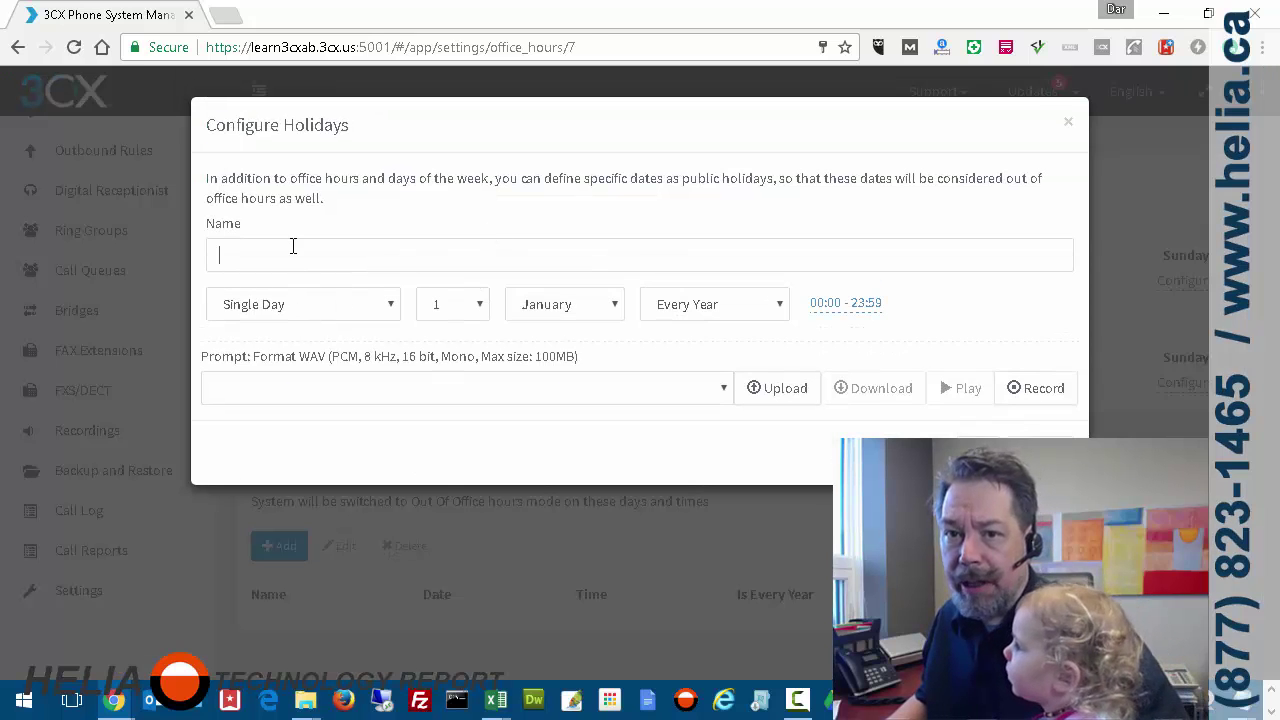
text(Eas)
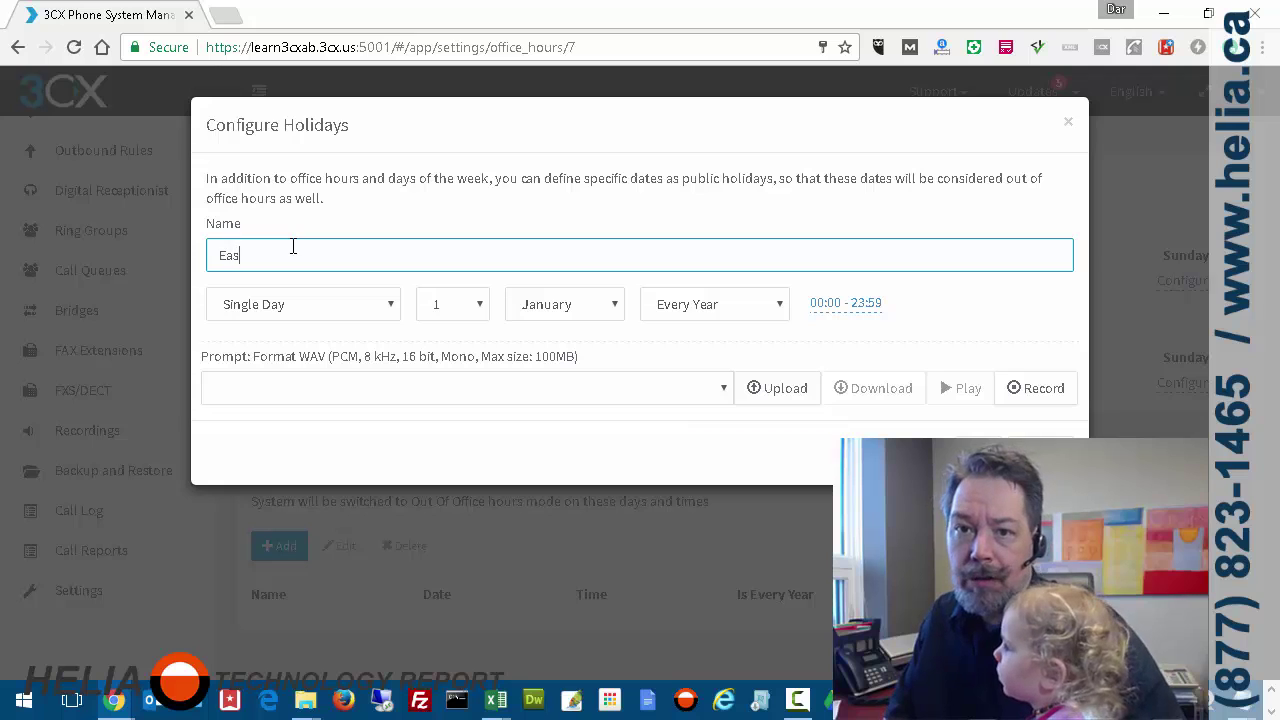
text(ter 20167)
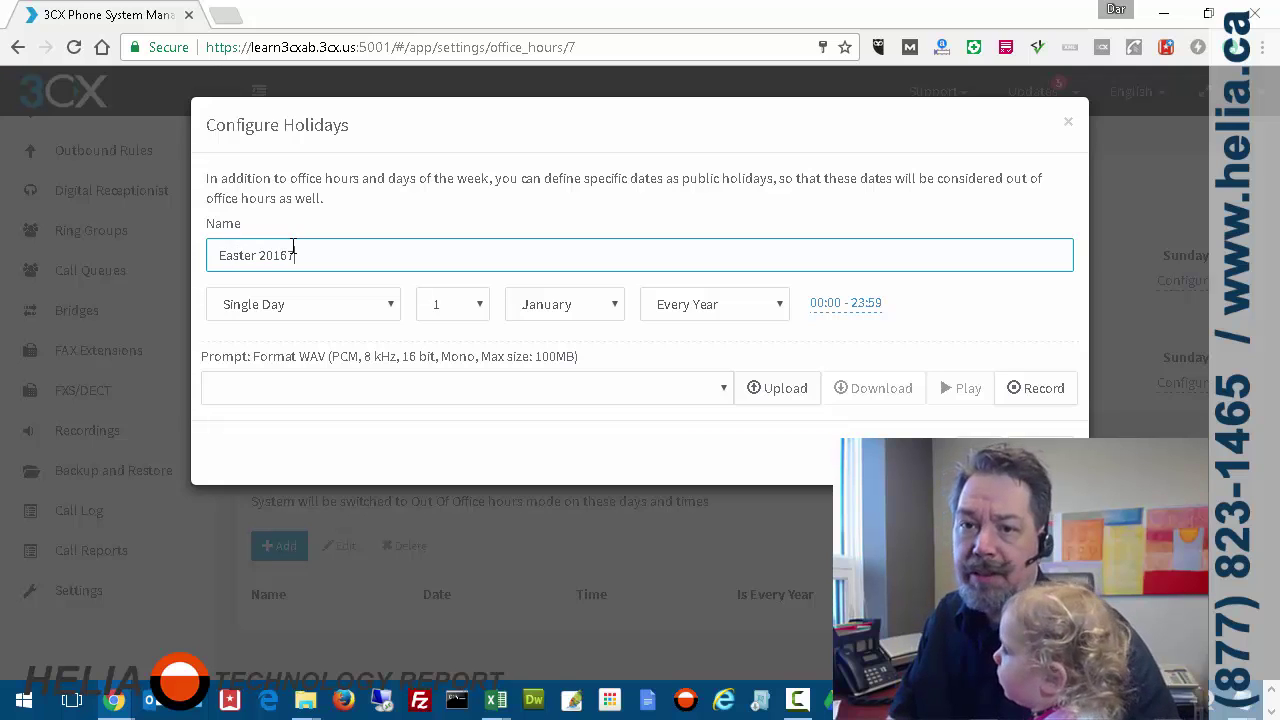
key(BackSpace)
key(BackSpace)
text(7)
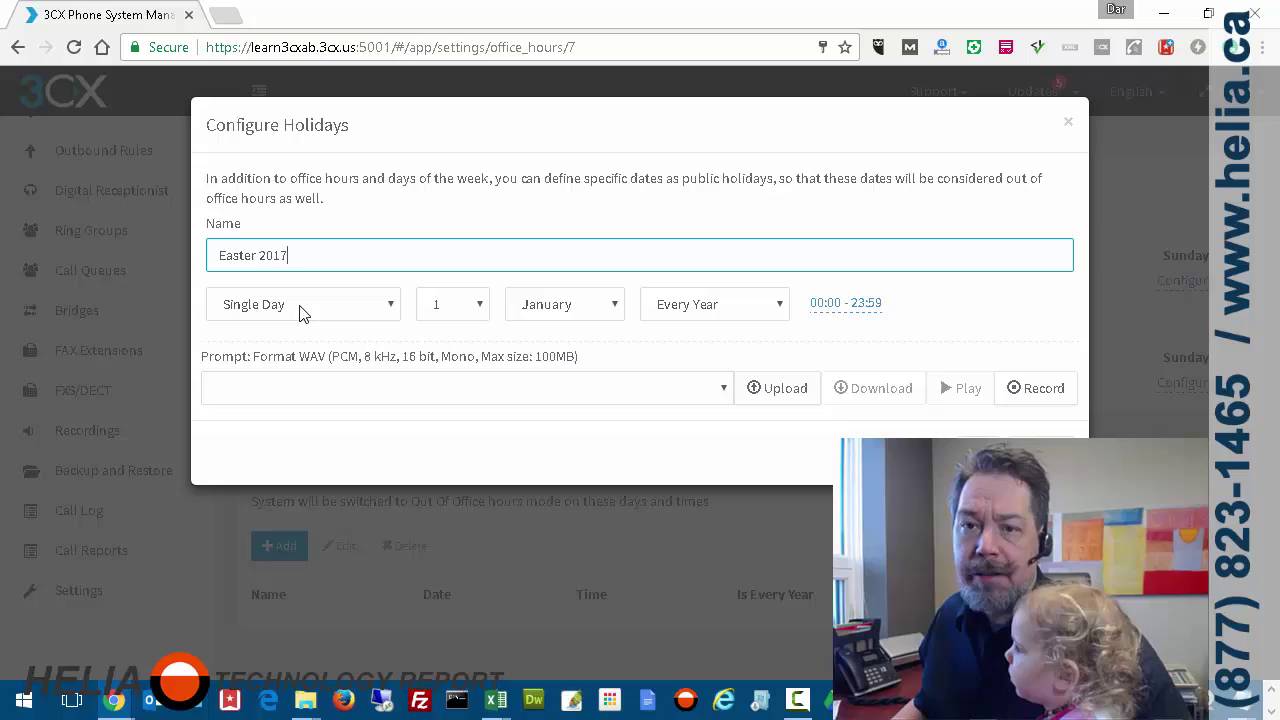
- Make the holiday a range of days from 14 to 17 April 2017
click(301, 305)
click(298, 349)
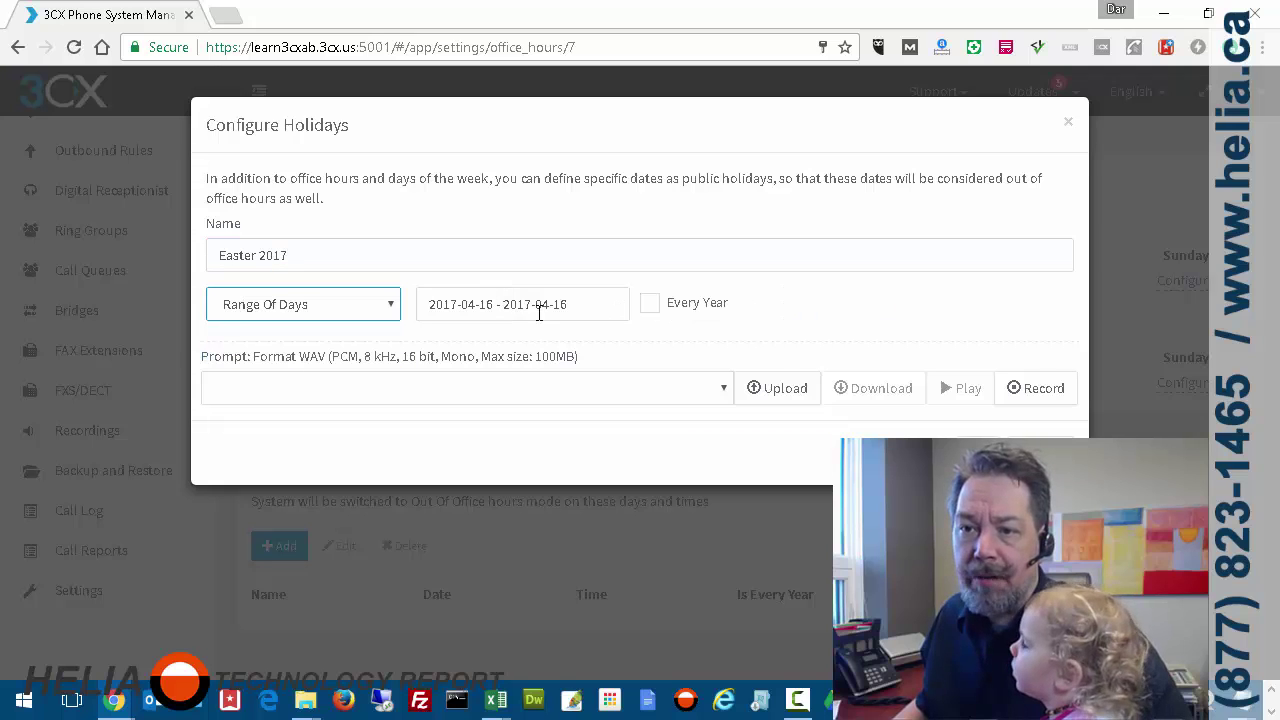
click(489, 305)
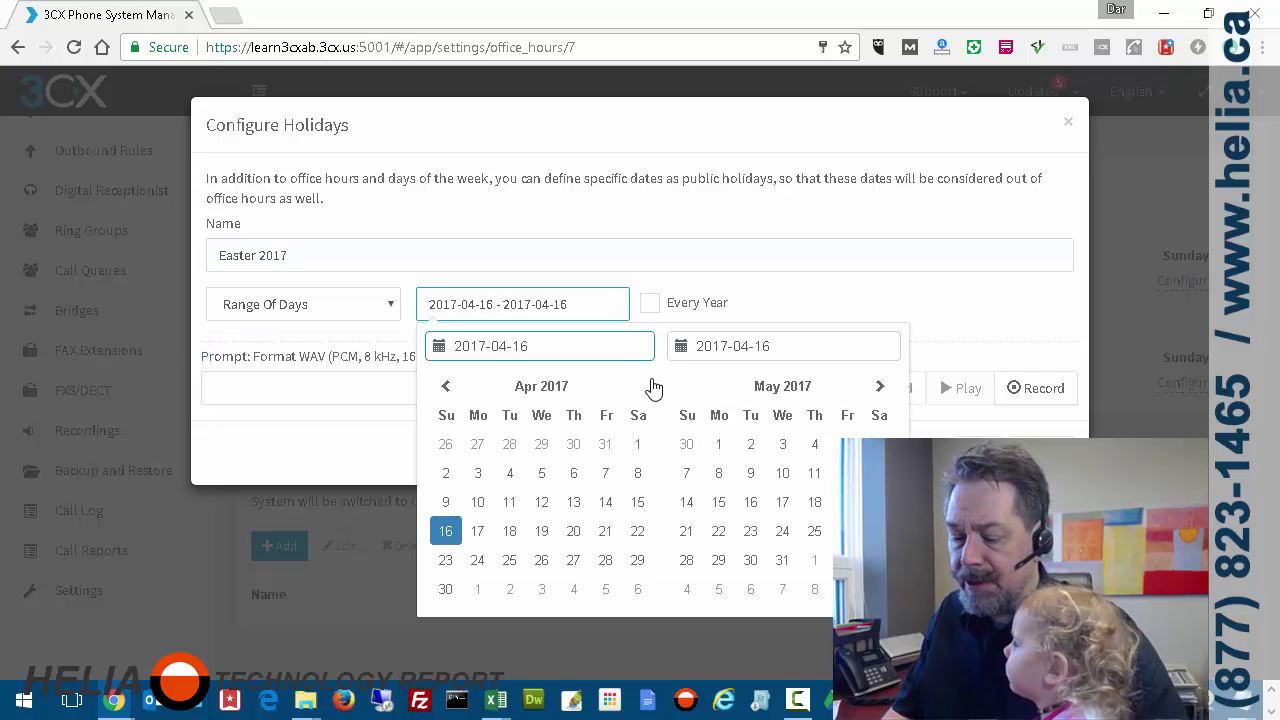
click(605, 503)
click(478, 531)
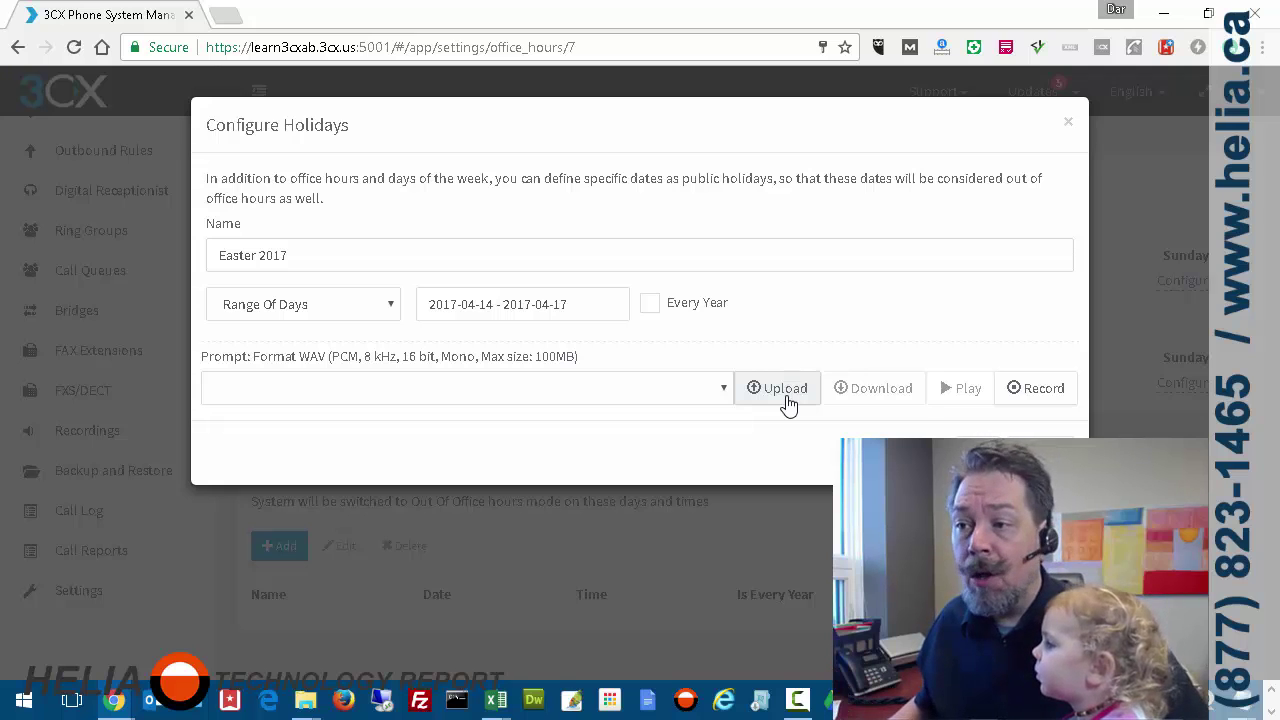
- Start a new prompt recording with the audio file name 'Easter greeting 2017.wav'
click(1045, 398)
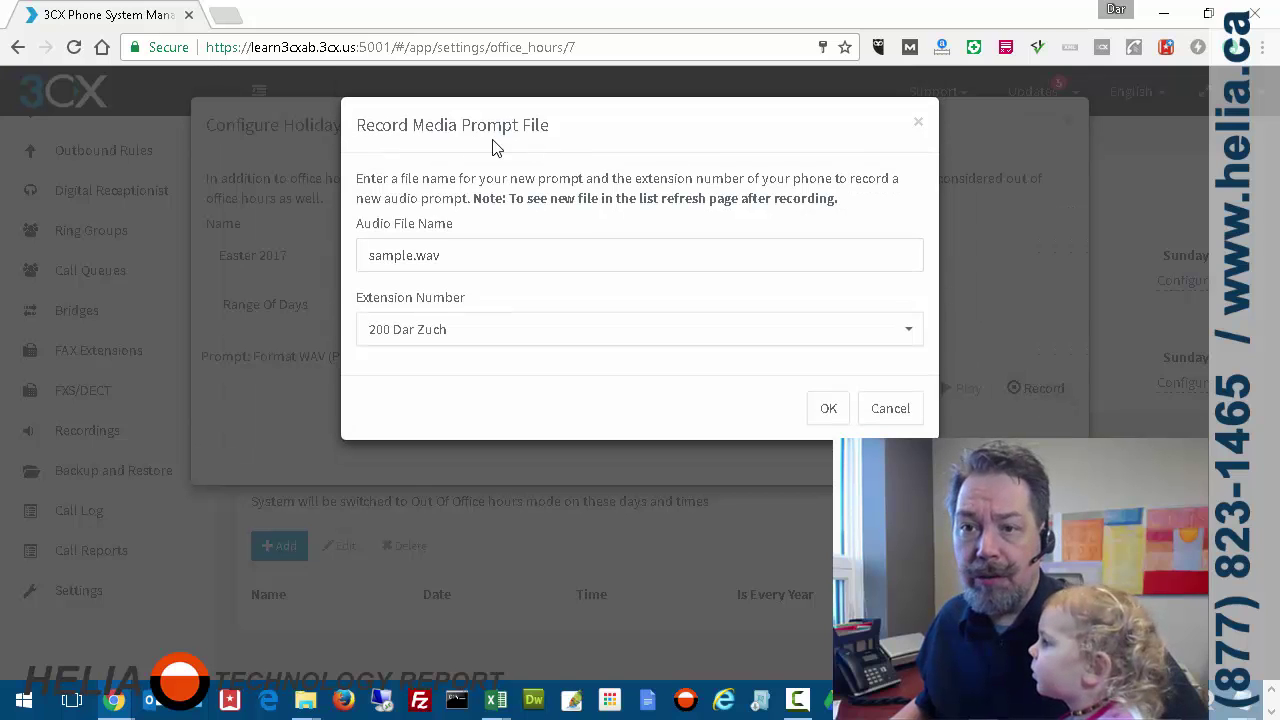
triple_click(457, 255)
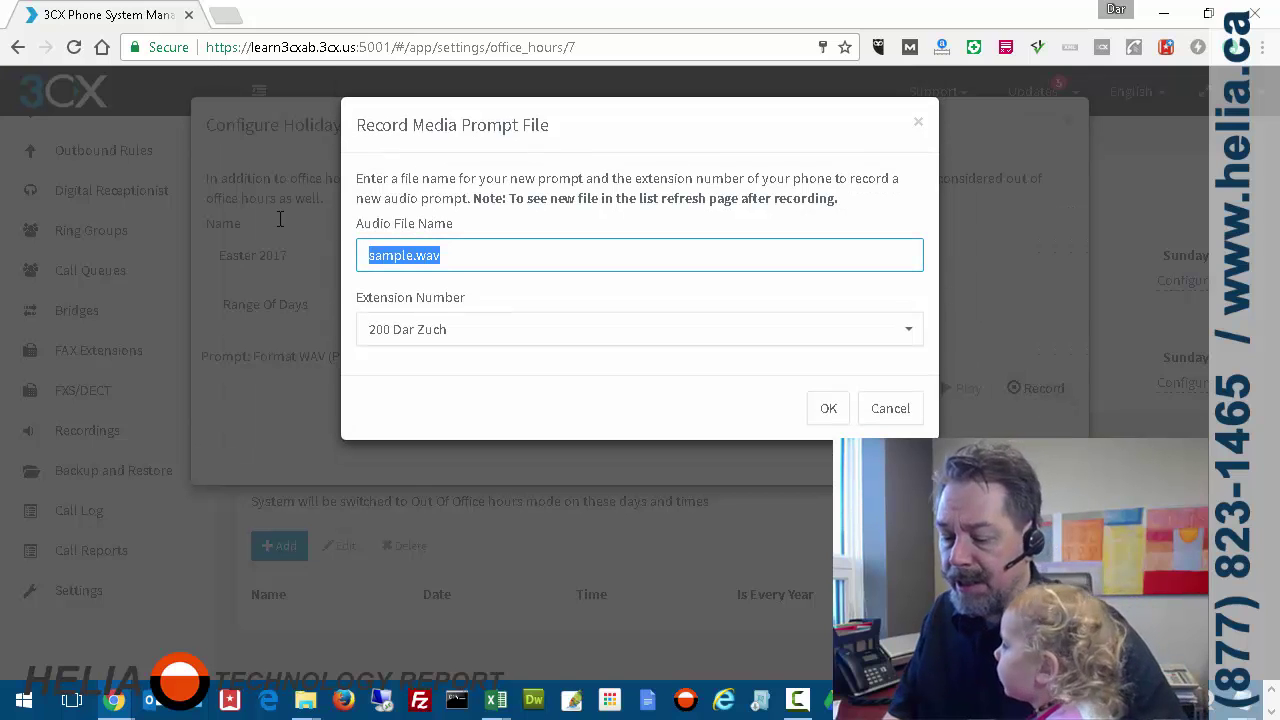
text(Easter )
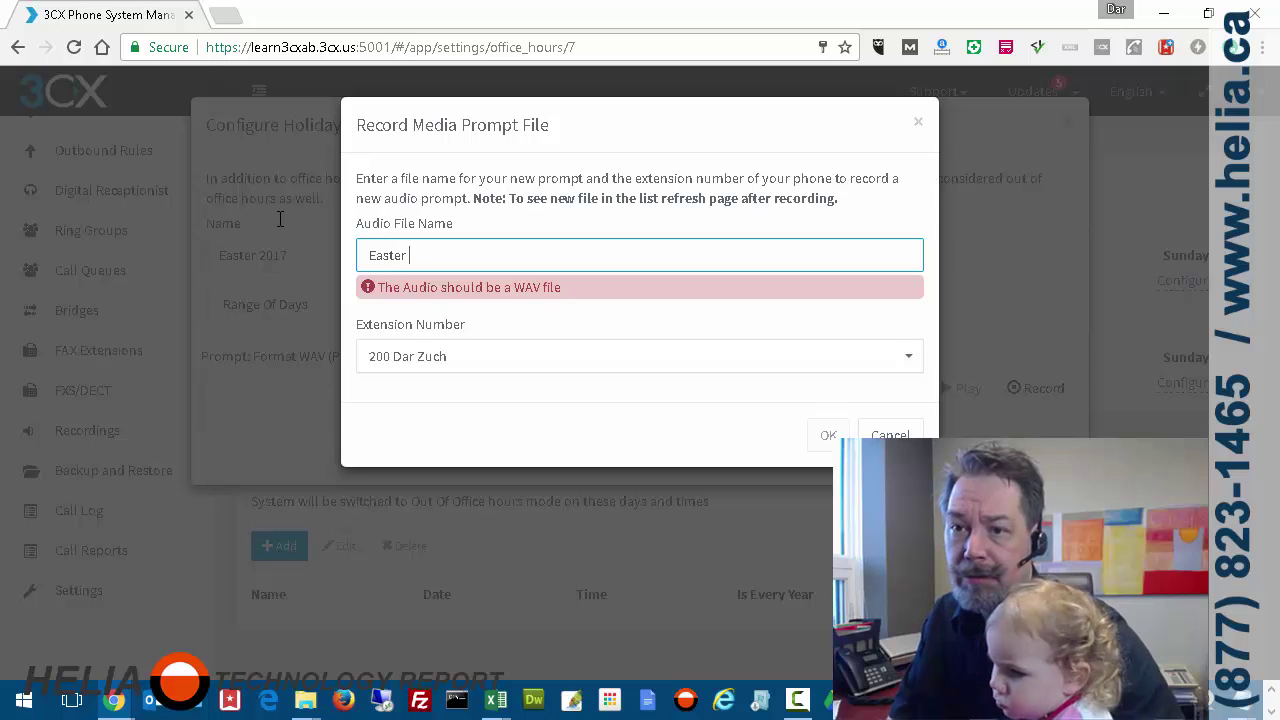
text(greeting 2017.)
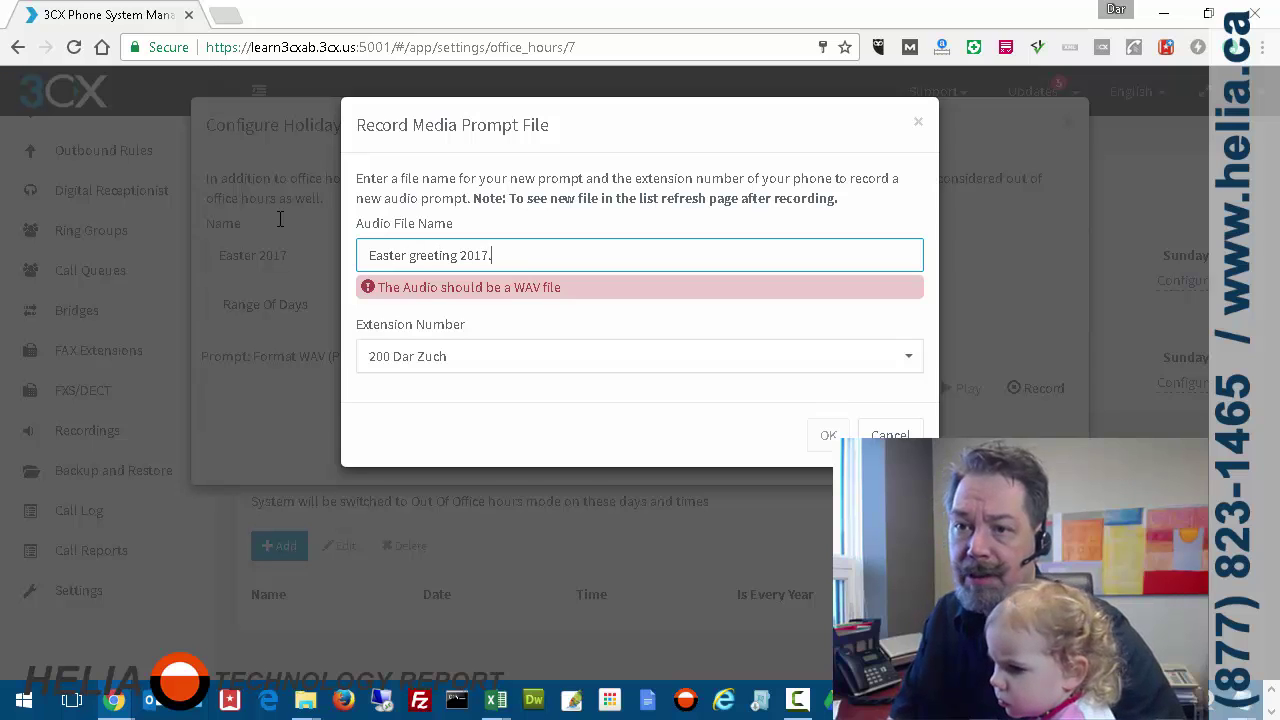
text(wav)
click(333, 137)
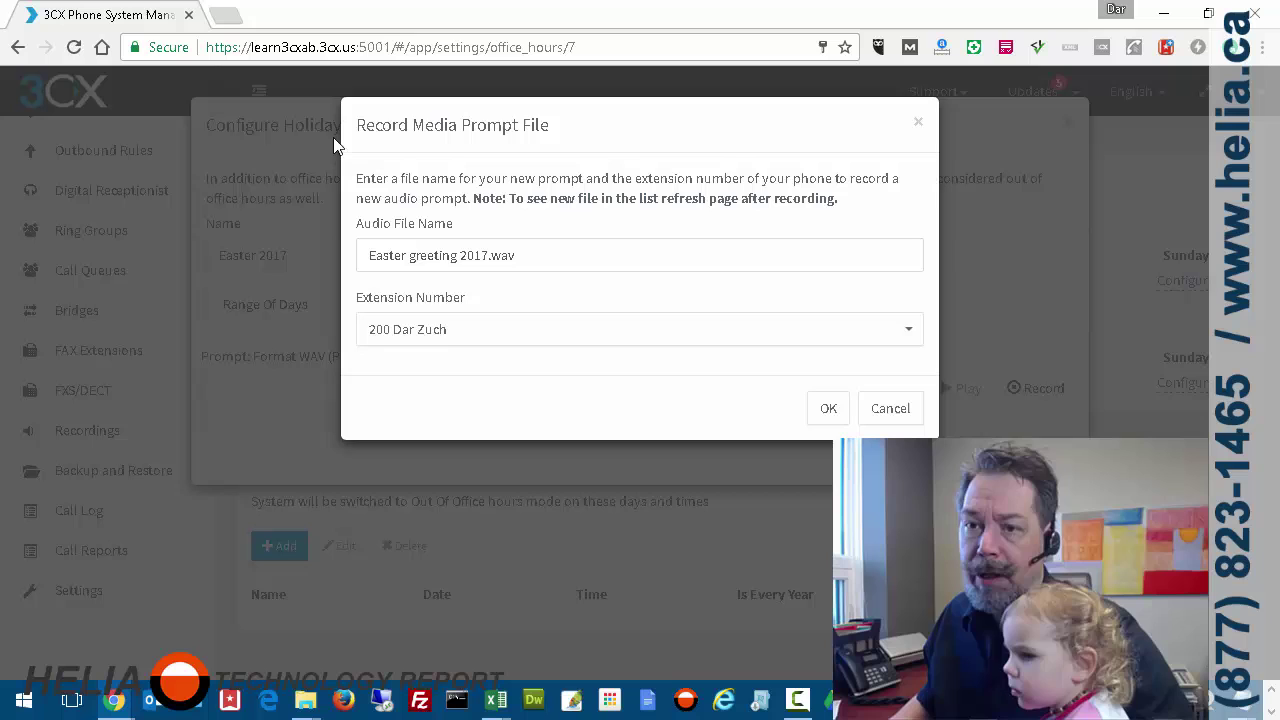
- Record from extension 240 Snom 760 Desk Phone and confirm the recording request
click(446, 331)
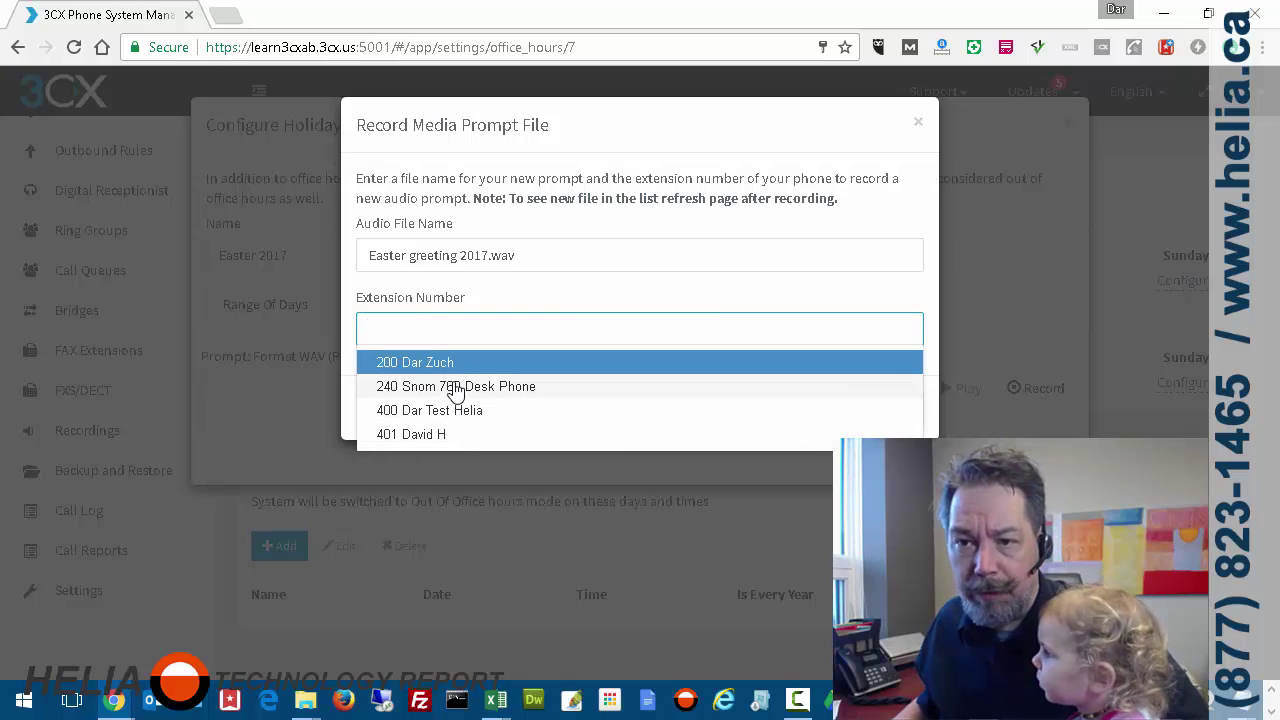
click(446, 387)
click(483, 391)
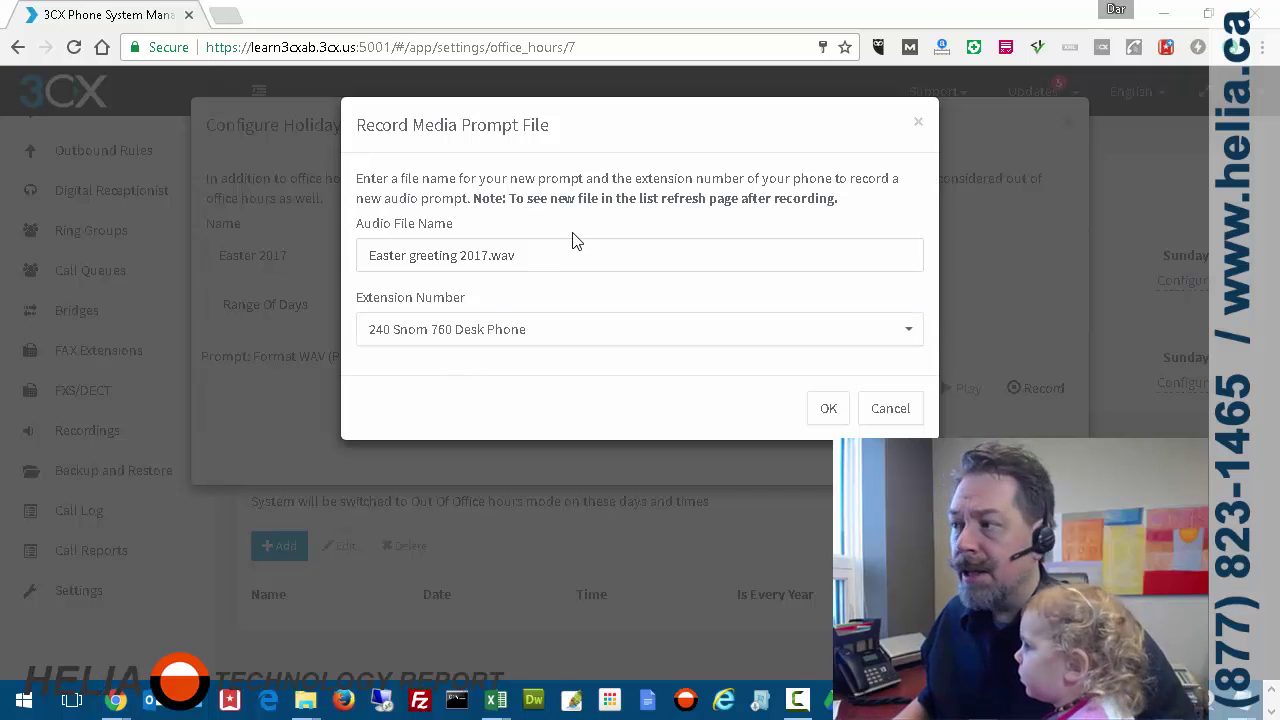
key(alt+Tab)
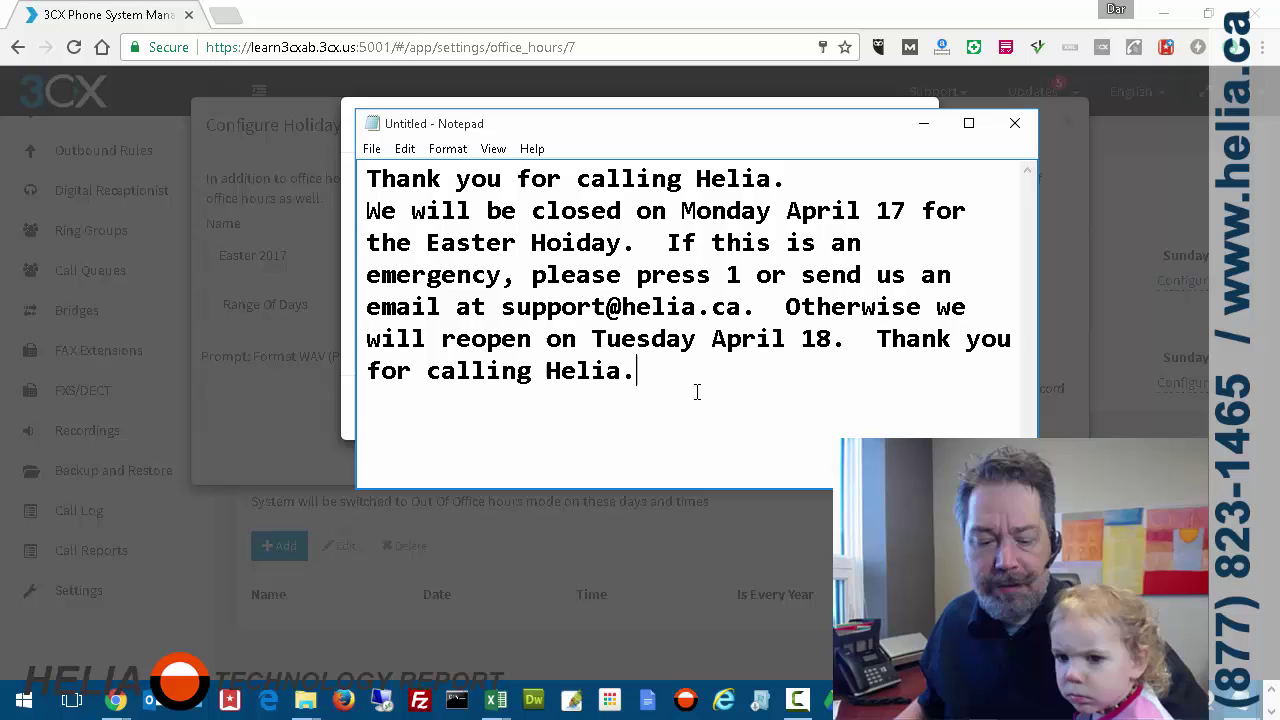
mouse_move(580, 123)
mouse_down()
mouse_move(770, 180)
mouse_move(782, 202)
mouse_up()
click(596, 124)
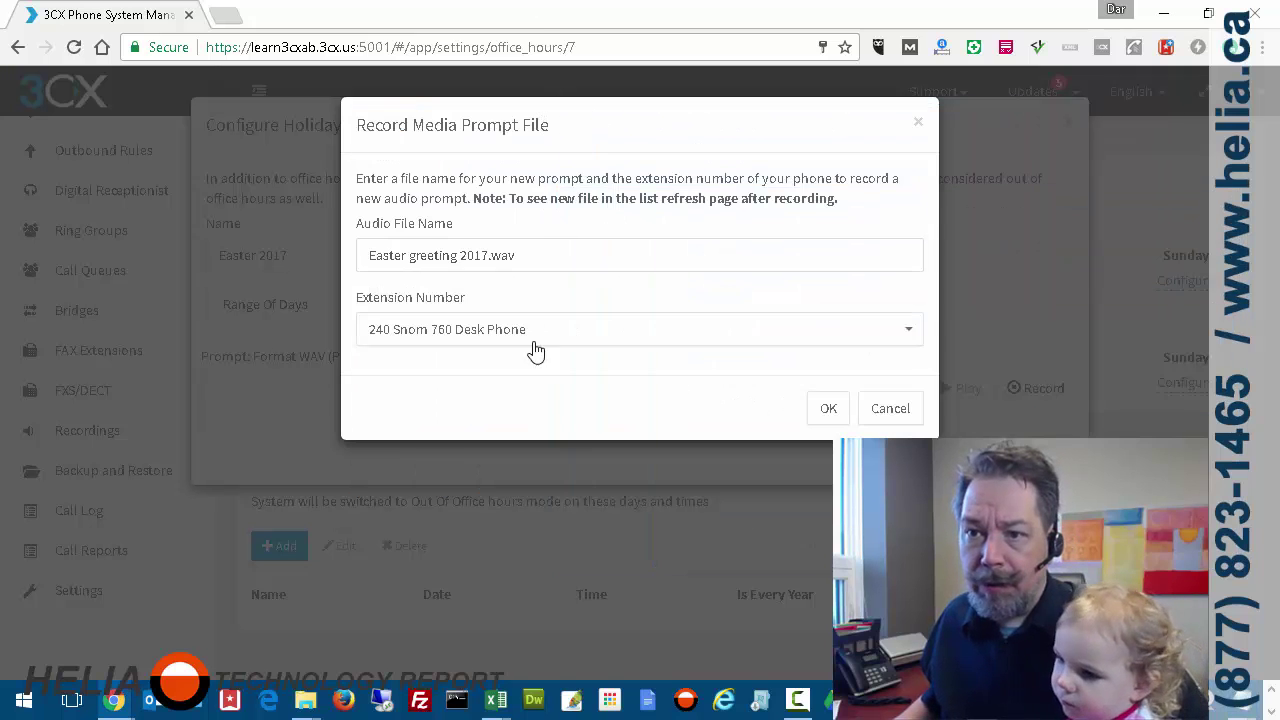
click(829, 409)
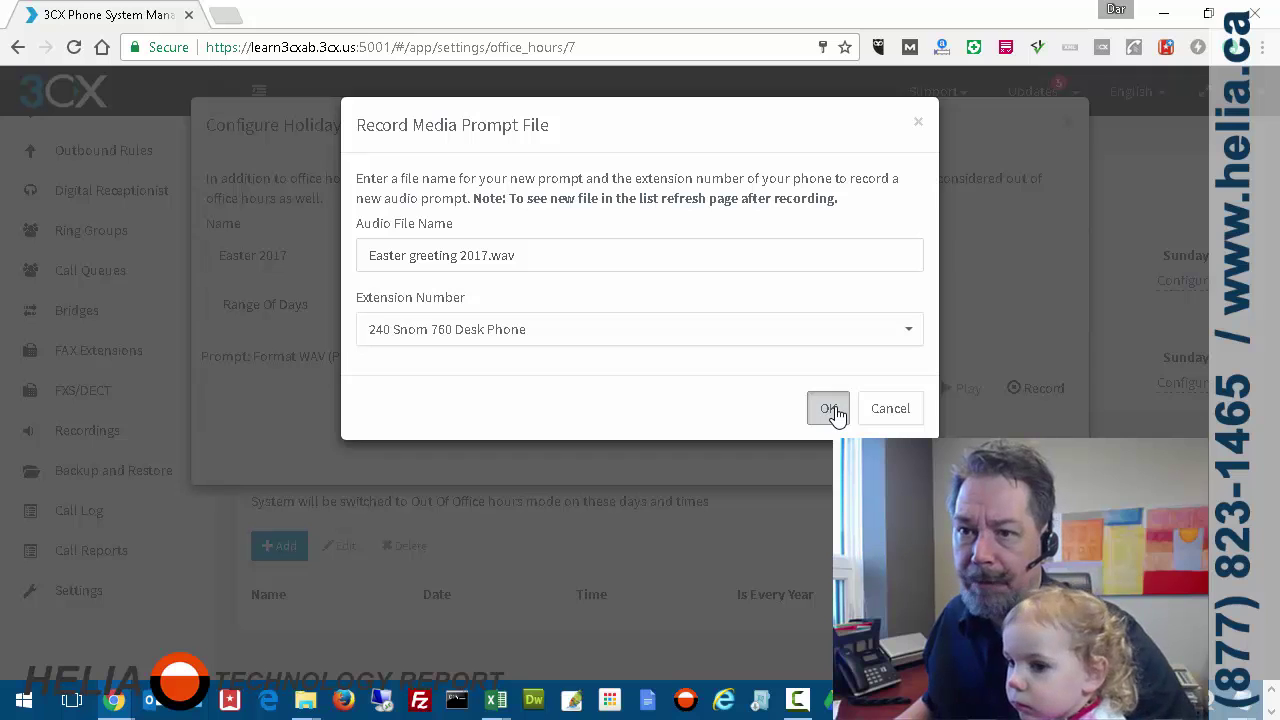
- Switch to the Easter closure greeting script in Notepad to read it into the phone
key(alt+Tab)
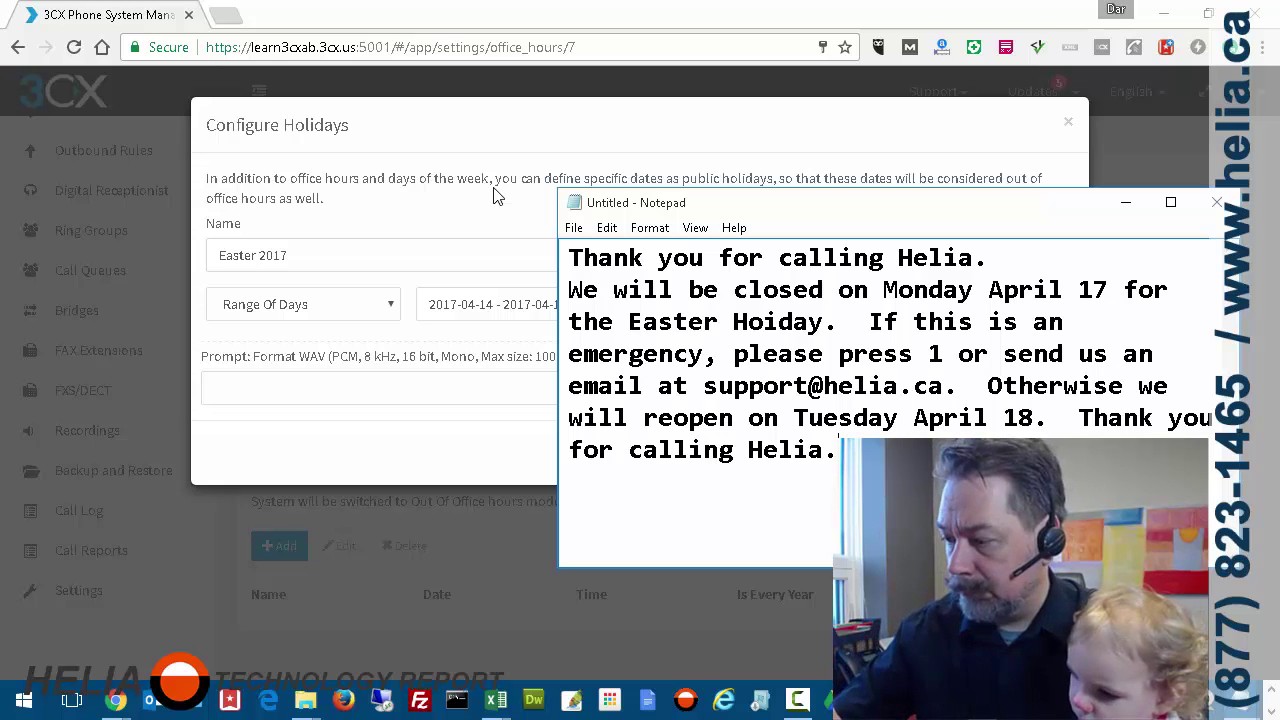
- Check the prompt list for the new recording, then save the Easter 2017 holiday
click(551, 122)
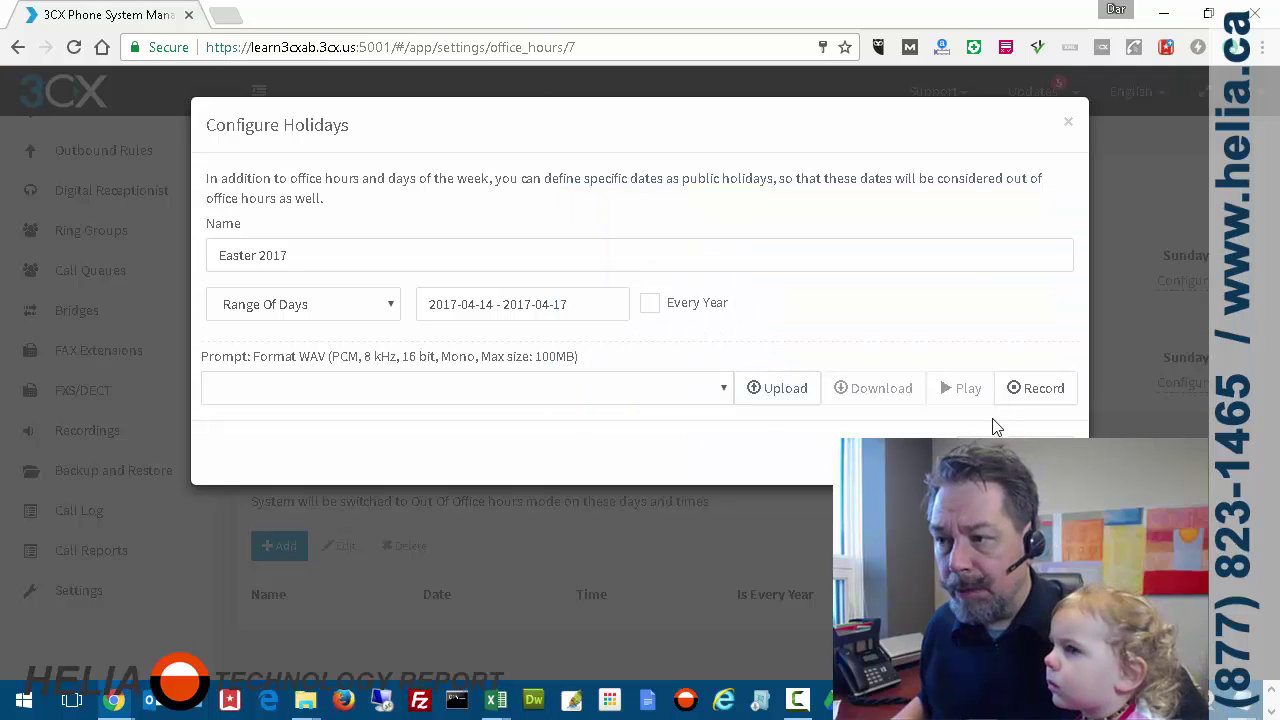
click(716, 392)
click(716, 392)
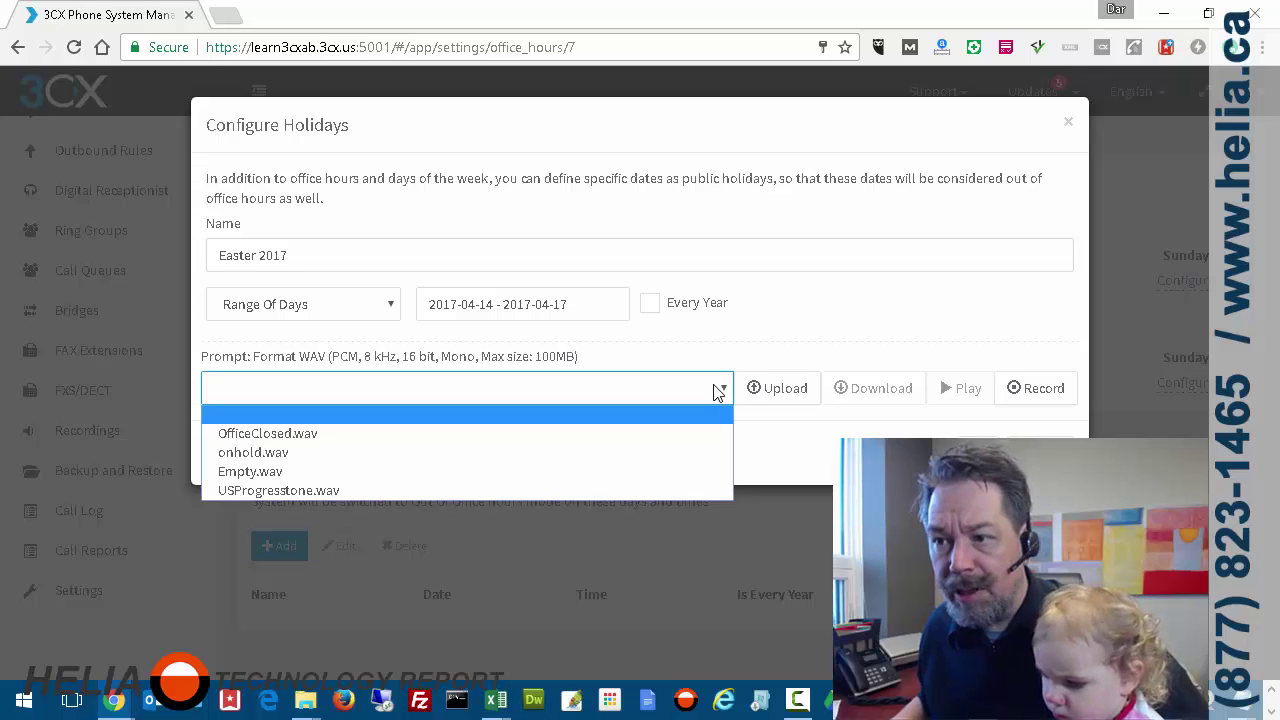
click(716, 392)
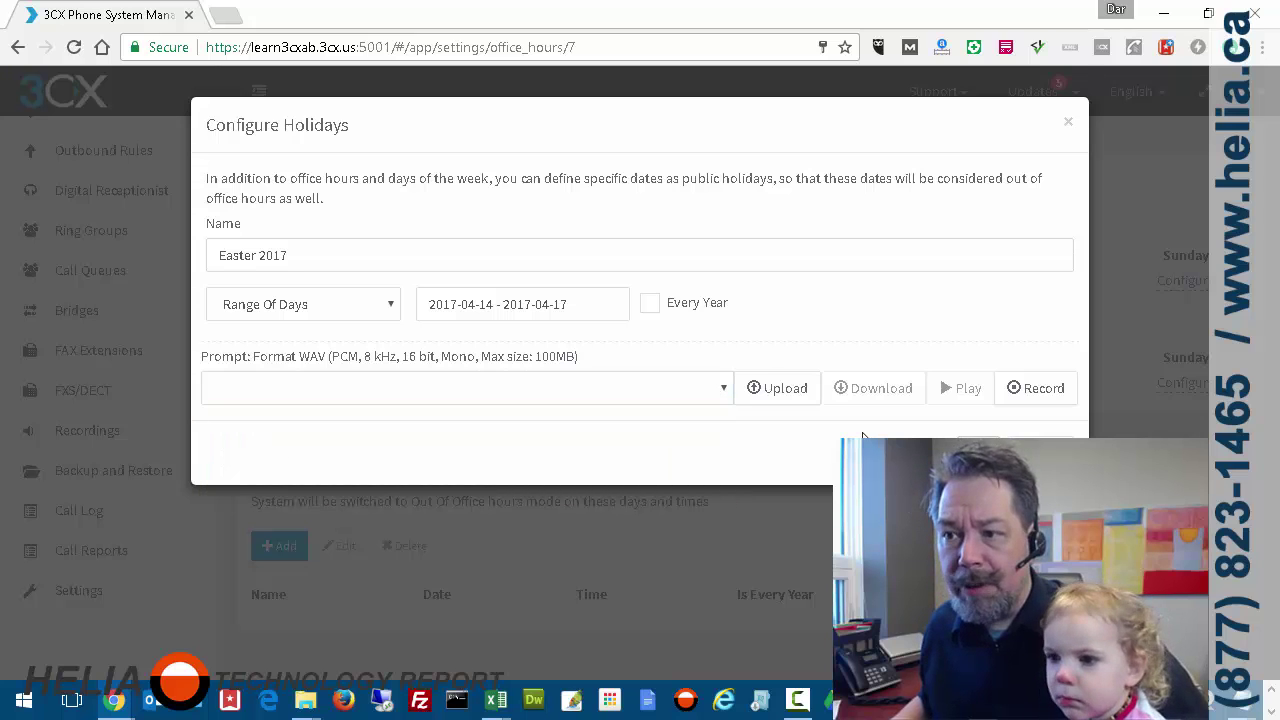
key(Return)
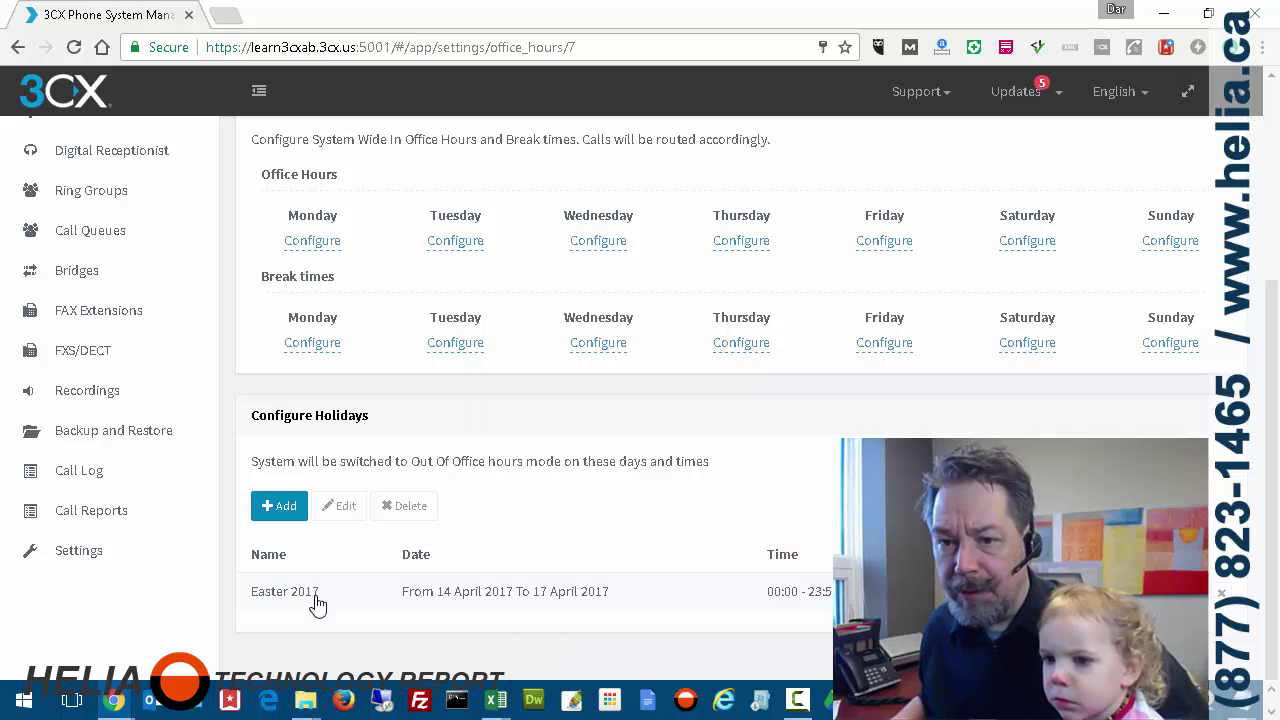
- Edit the Easter 2017 holiday to use the Easter greeting 2017.wav prompt and save it
click(314, 604)
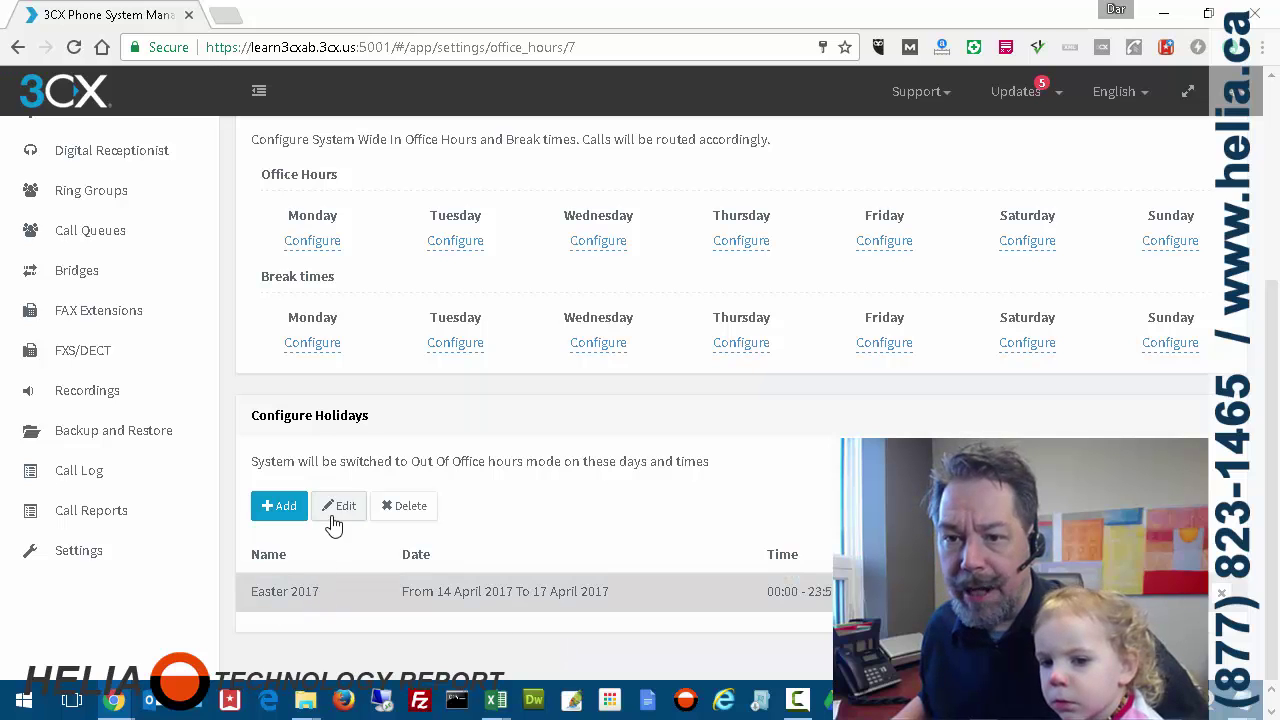
click(330, 518)
click(494, 395)
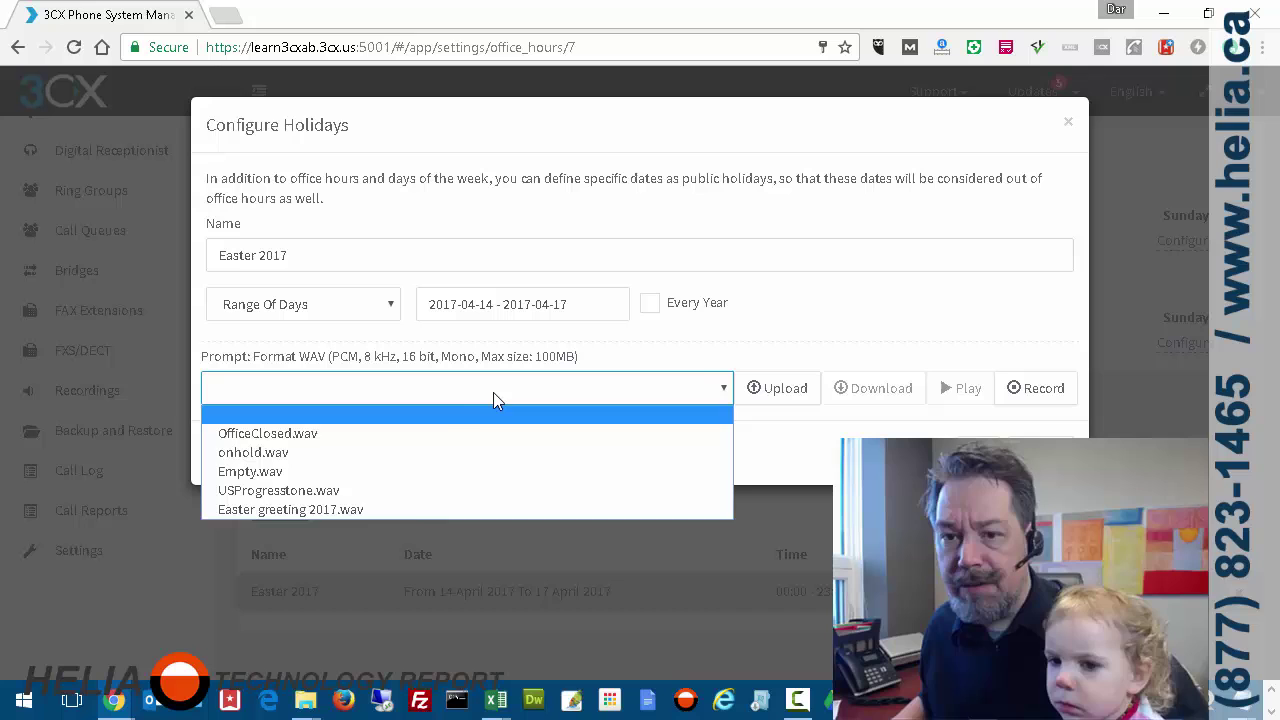
click(384, 511)
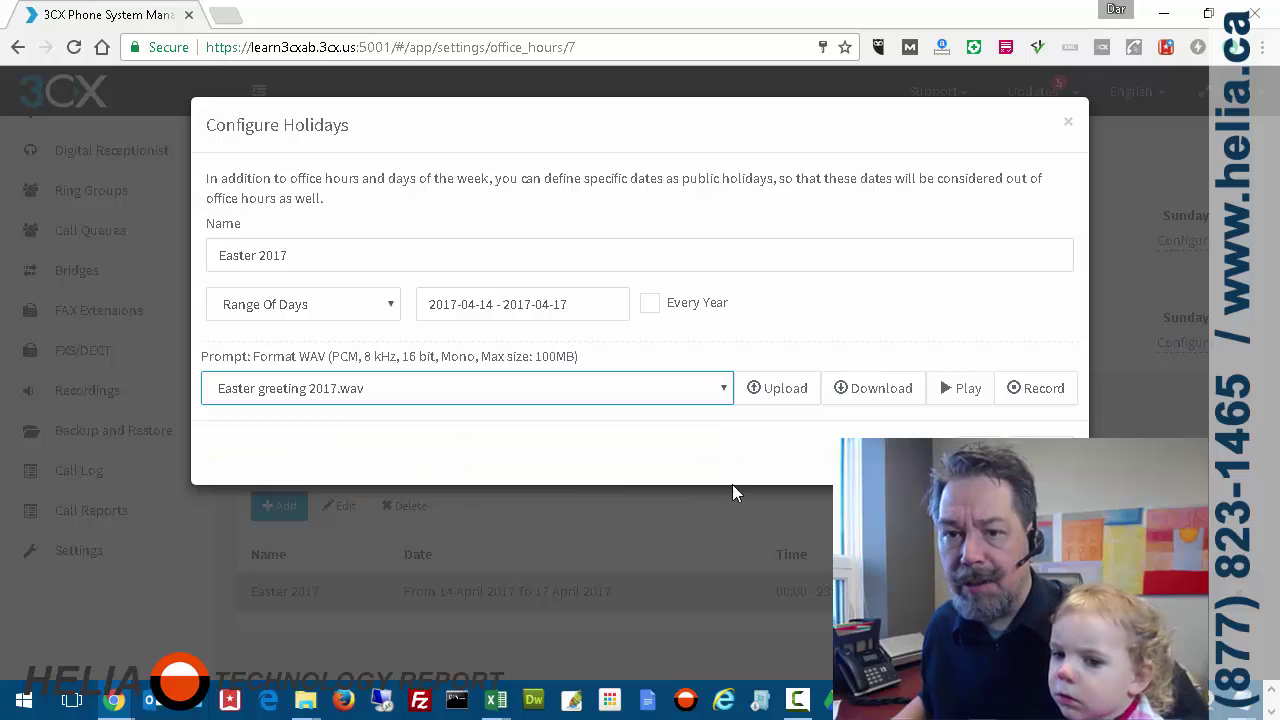
click(978, 452)
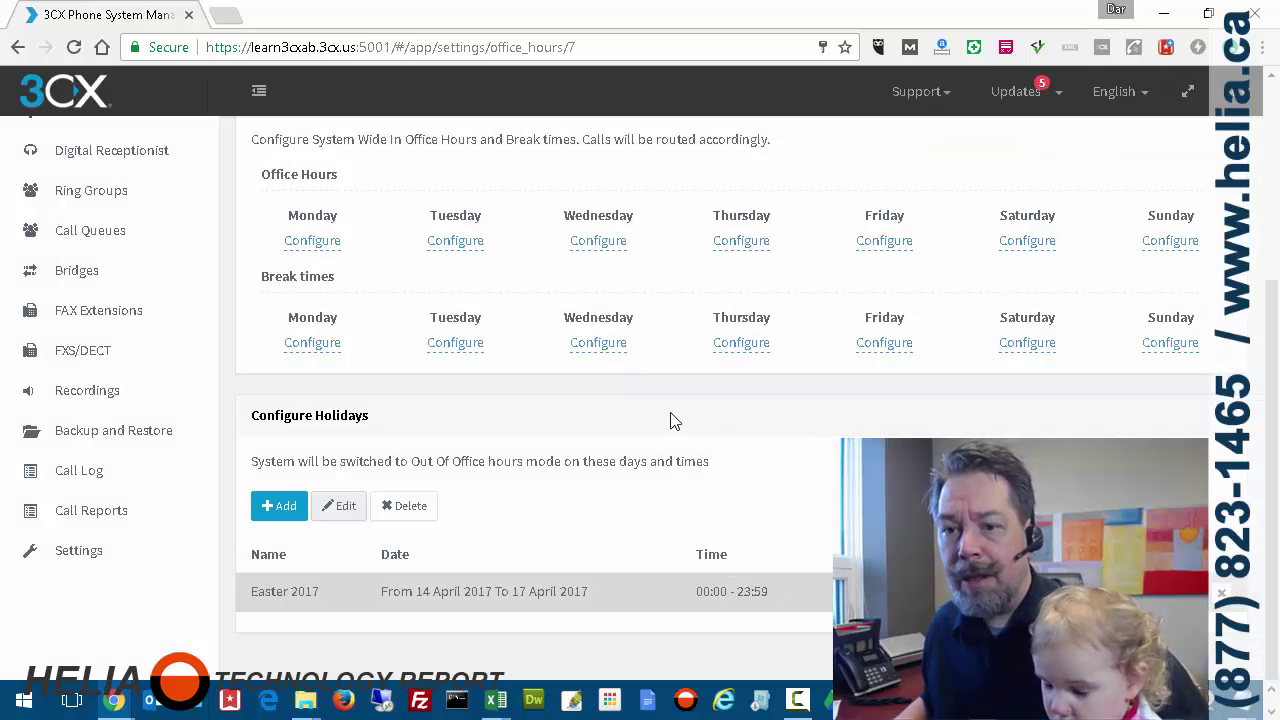